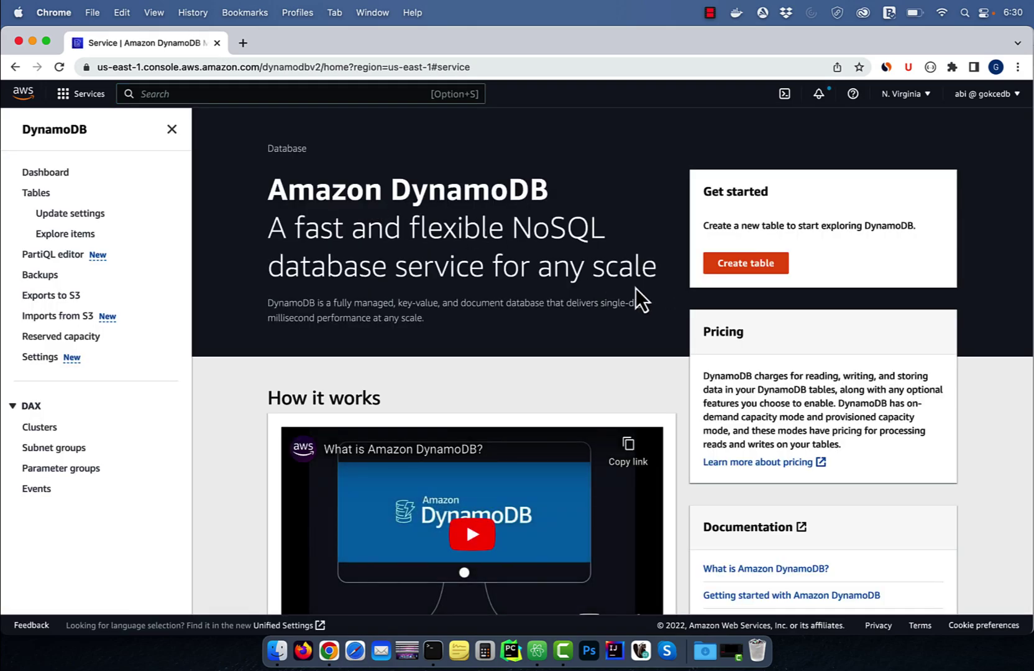
- Start a new table named property with partition key property_number, sort key created_time, customized settings
{"action": "left_click", "coordinate": [748, 265]}
{"action": "left_click", "coordinate": [205, 301]}
{"action": "type", "text": "property"}
{"action": "scroll", "coordinate": [190, 350], "scroll_direction": "down", "scroll_amount": 2}
{"action": "scroll", "coordinate": [190, 351], "scroll_direction": "down", "scroll_amount": 1}
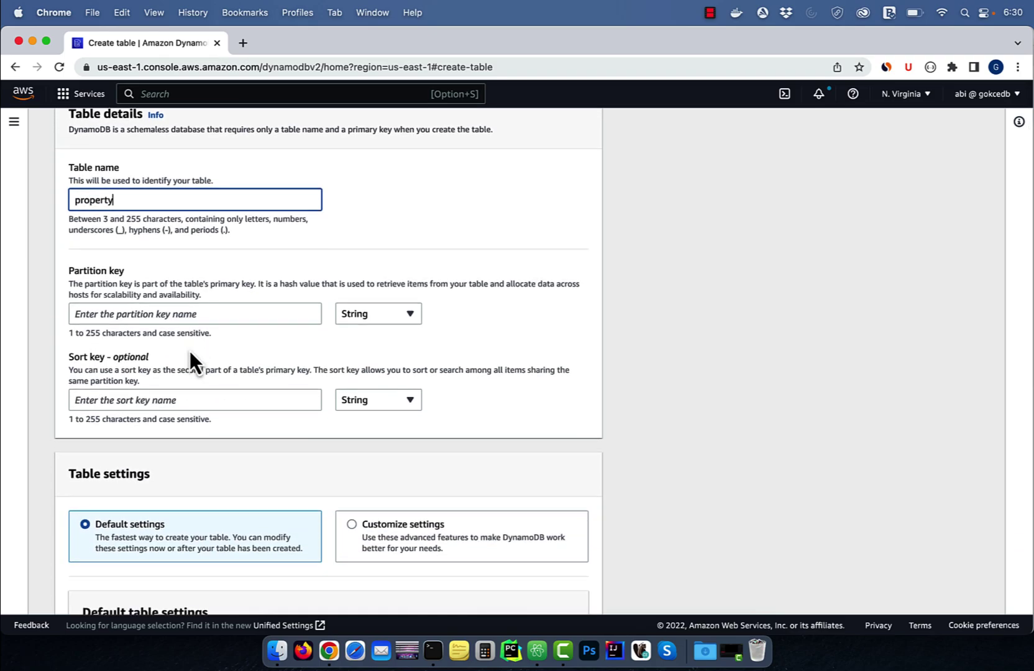
{"action": "left_click", "coordinate": [178, 315]}
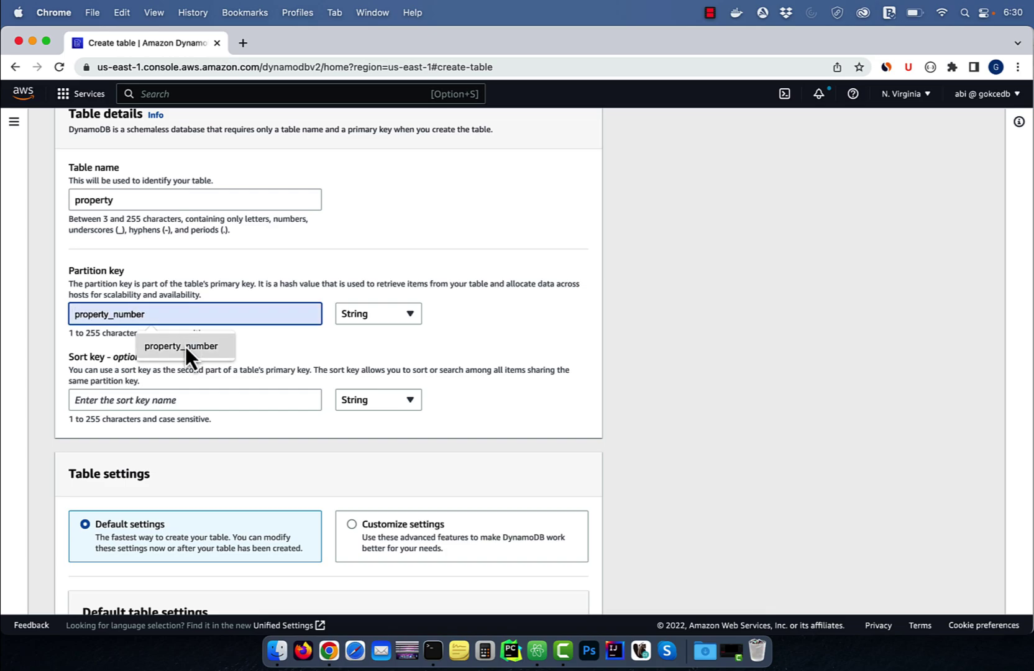
{"action": "left_click", "coordinate": [188, 348]}
{"action": "scroll", "coordinate": [186, 346], "scroll_direction": "down", "scroll_amount": 1}
{"action": "left_click", "coordinate": [168, 341]}
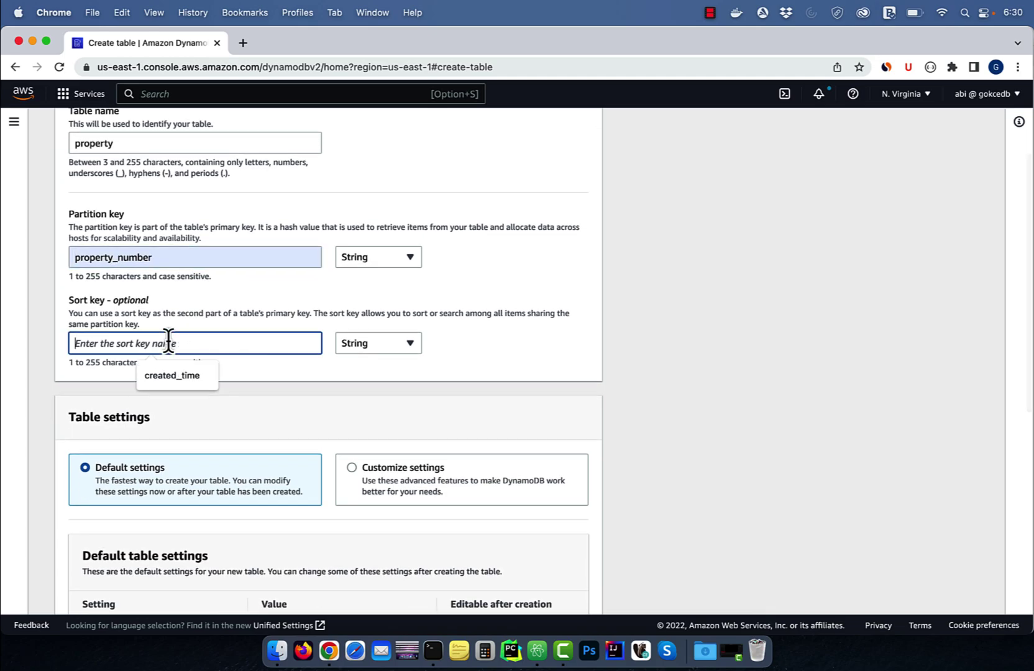
{"action": "left_click", "coordinate": [178, 373]}
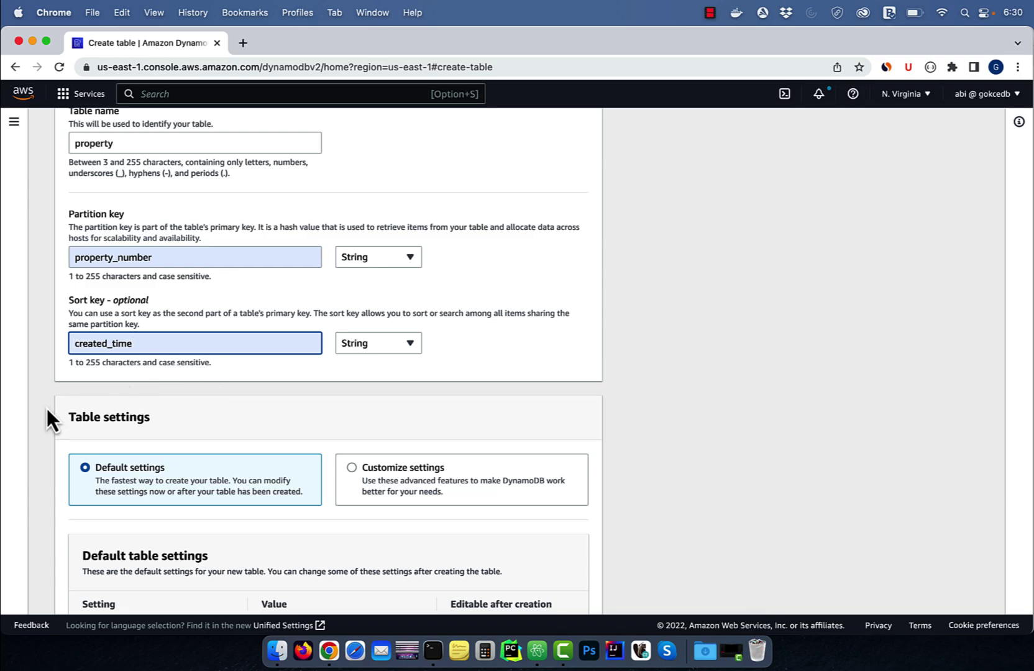
{"action": "scroll", "coordinate": [47, 408], "scroll_direction": "down", "scroll_amount": 1}
{"action": "left_click", "coordinate": [352, 433]}
{"action": "scroll", "coordinate": [248, 390], "scroll_direction": "down", "scroll_amount": 3}
{"action": "scroll", "coordinate": [248, 390], "scroll_direction": "down", "scroll_amount": 2}
{"action": "scroll", "coordinate": [248, 394], "scroll_direction": "down", "scroll_amount": 3}
{"action": "scroll", "coordinate": [248, 394], "scroll_direction": "down", "scroll_amount": 2}
{"action": "scroll", "coordinate": [249, 395], "scroll_direction": "down", "scroll_amount": 1}
{"action": "scroll", "coordinate": [251, 402], "scroll_direction": "down", "scroll_amount": 4}
{"action": "scroll", "coordinate": [249, 397], "scroll_direction": "down", "scroll_amount": 5}
{"action": "scroll", "coordinate": [249, 395], "scroll_direction": "down", "scroll_amount": 3}
{"action": "scroll", "coordinate": [248, 395], "scroll_direction": "down", "scroll_amount": 4}
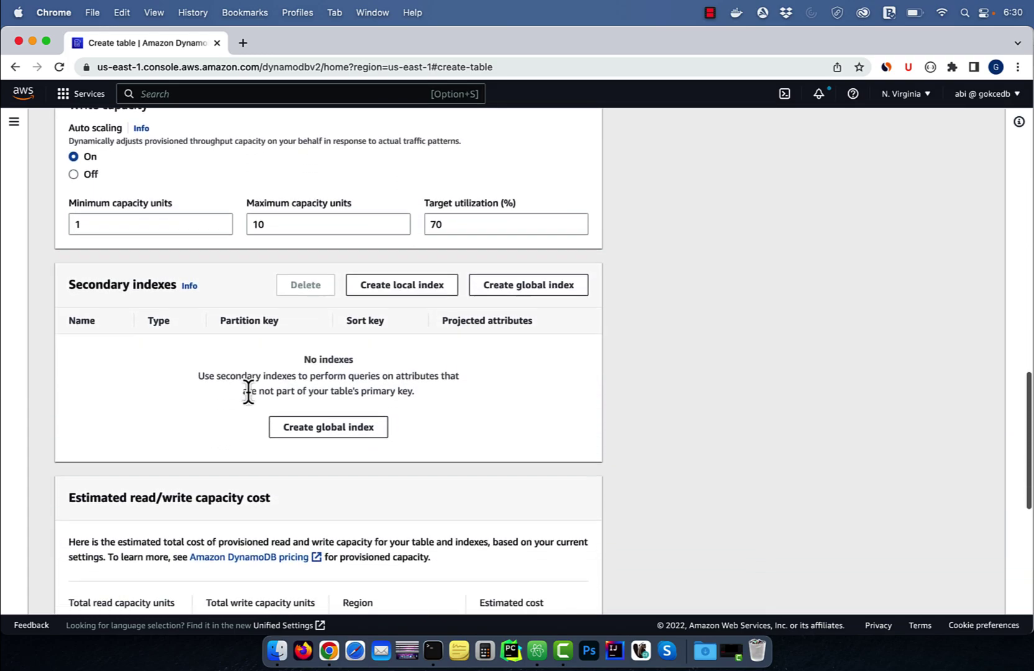
- Add a local index with sort key property_state from sample.json, then create the table
{"action": "left_click", "coordinate": [397, 291]}
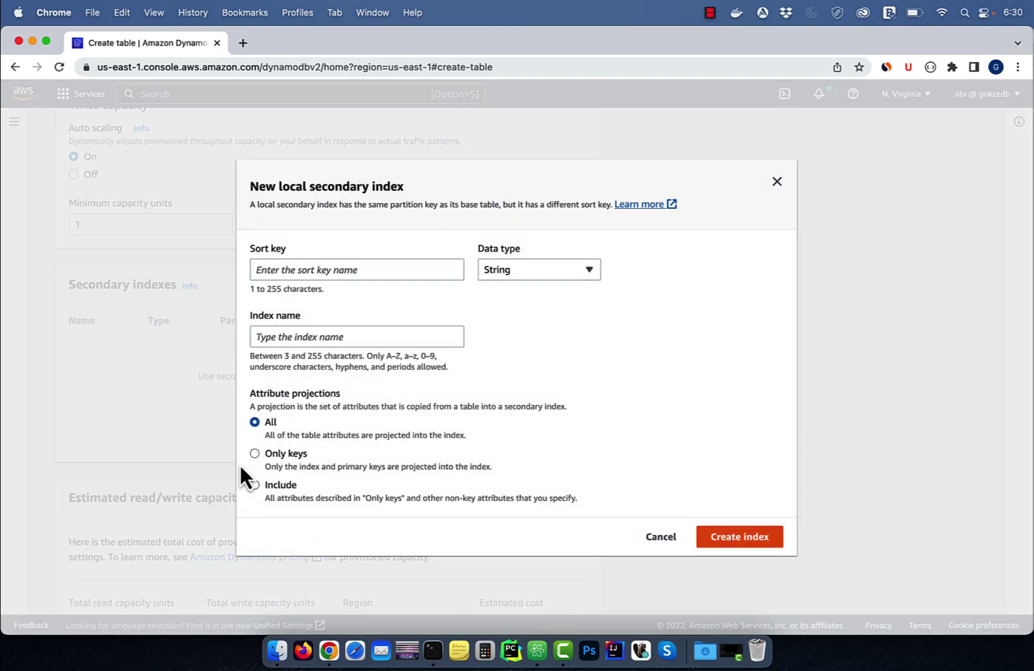
{"action": "left_click", "coordinate": [536, 651]}
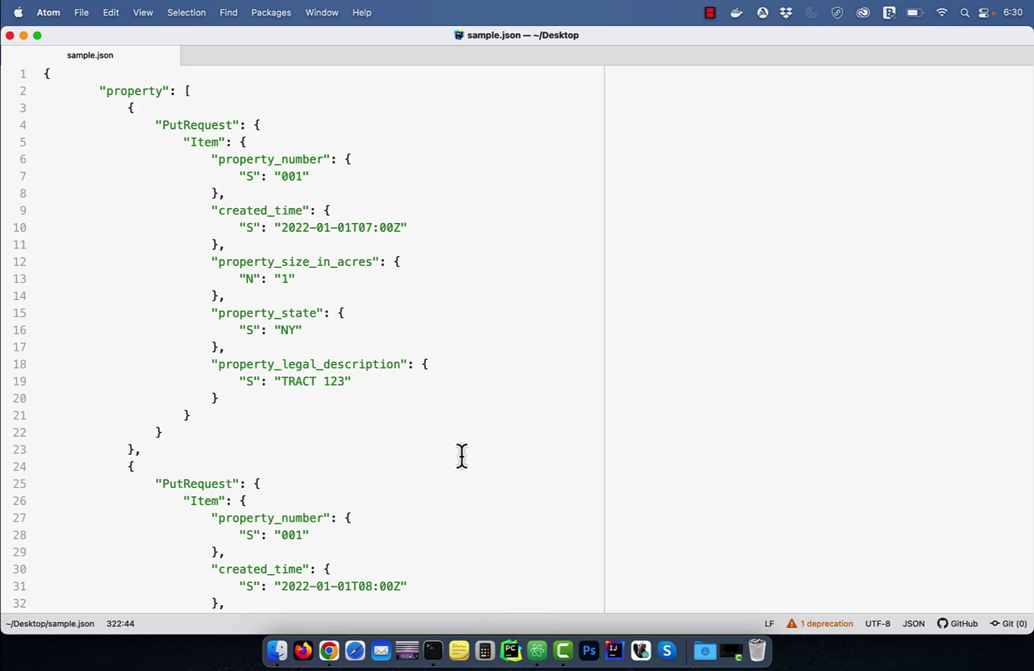
{"action": "double_click", "coordinate": [275, 314]}
{"action": "left_click", "coordinate": [328, 651]}
{"action": "left_click", "coordinate": [347, 272]}
{"action": "type", "text": "property_state"}
{"action": "left_click", "coordinate": [403, 328]}
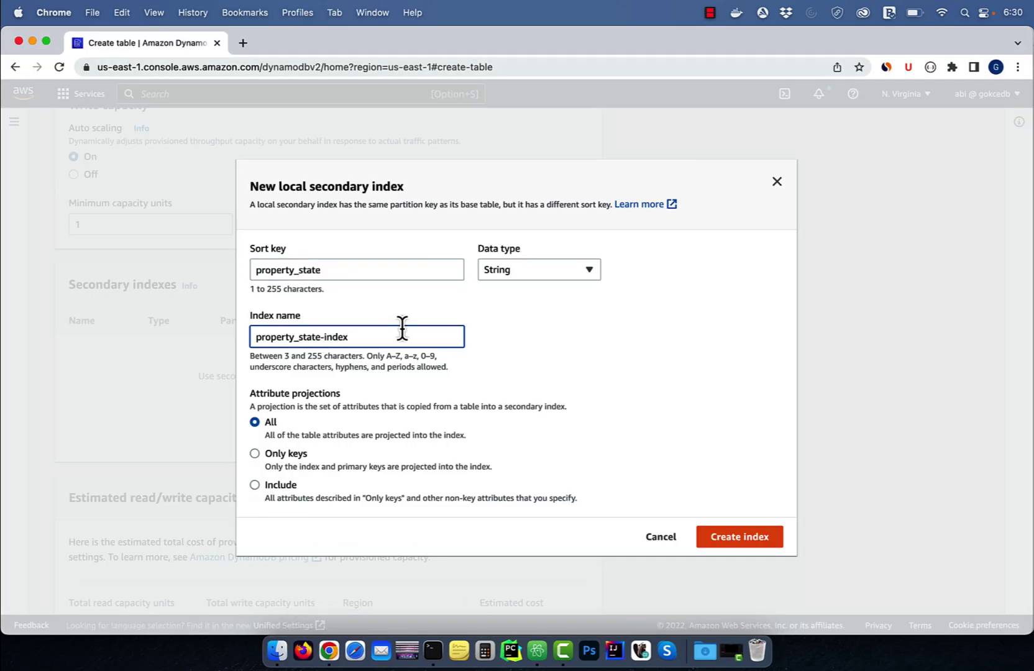
{"action": "left_click", "coordinate": [728, 542]}
{"action": "scroll", "coordinate": [636, 483], "scroll_direction": "down", "scroll_amount": 5}
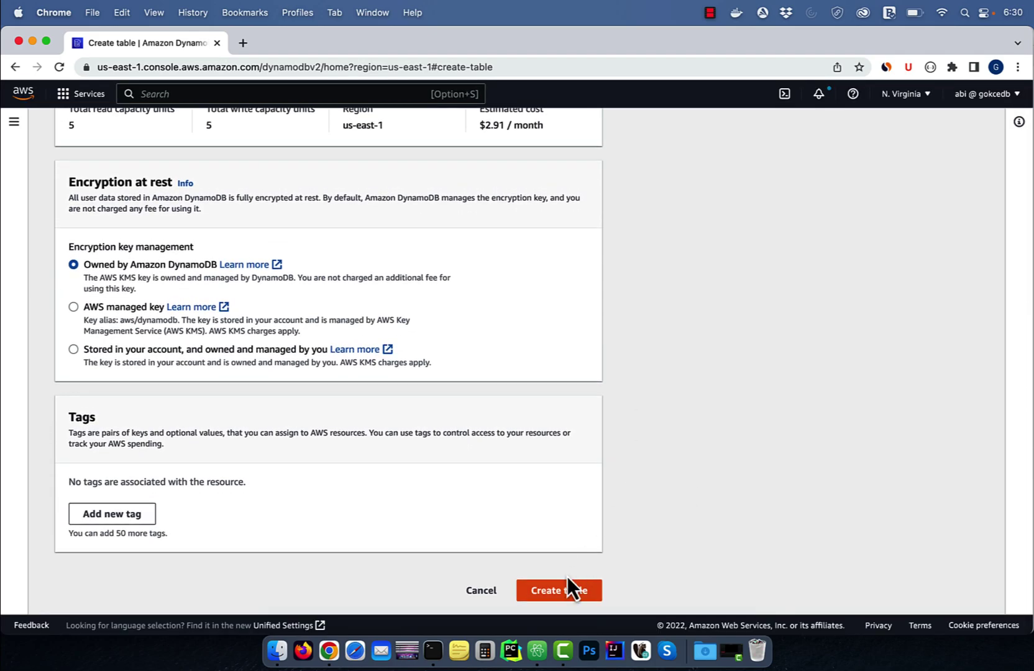
{"action": "left_click", "coordinate": [563, 588]}
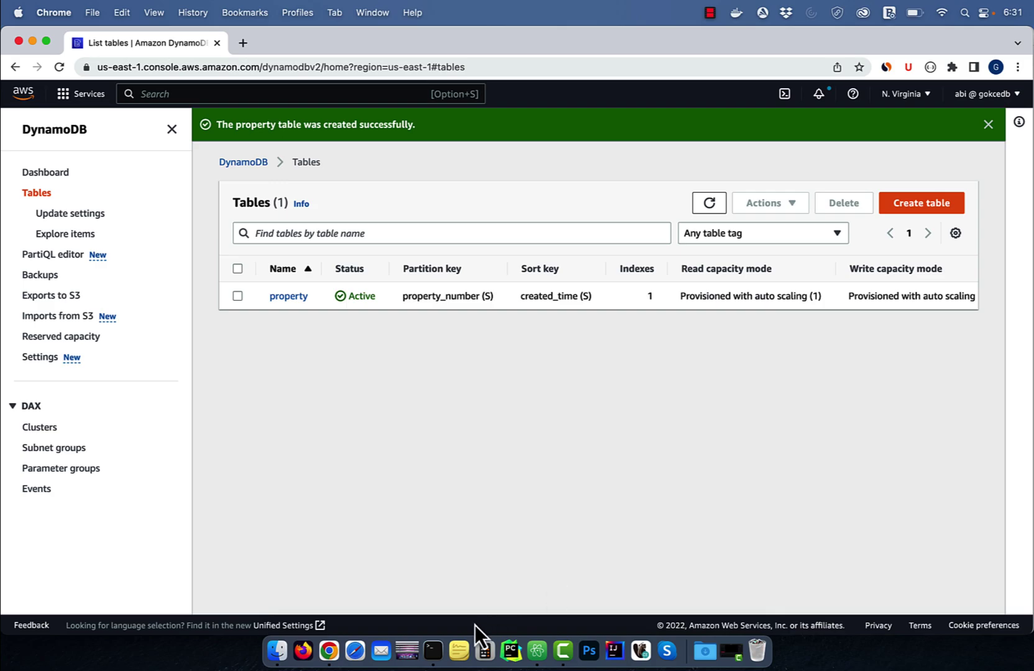
- Run 'aws dynamodb batch-write-item --request-items file://sample.json' in Terminal, then return to Chrome
{"action": "left_click", "coordinate": [434, 650]}
{"action": "type", "text": "aws dynamodb batch-write-item --request-items file://sample.json"}
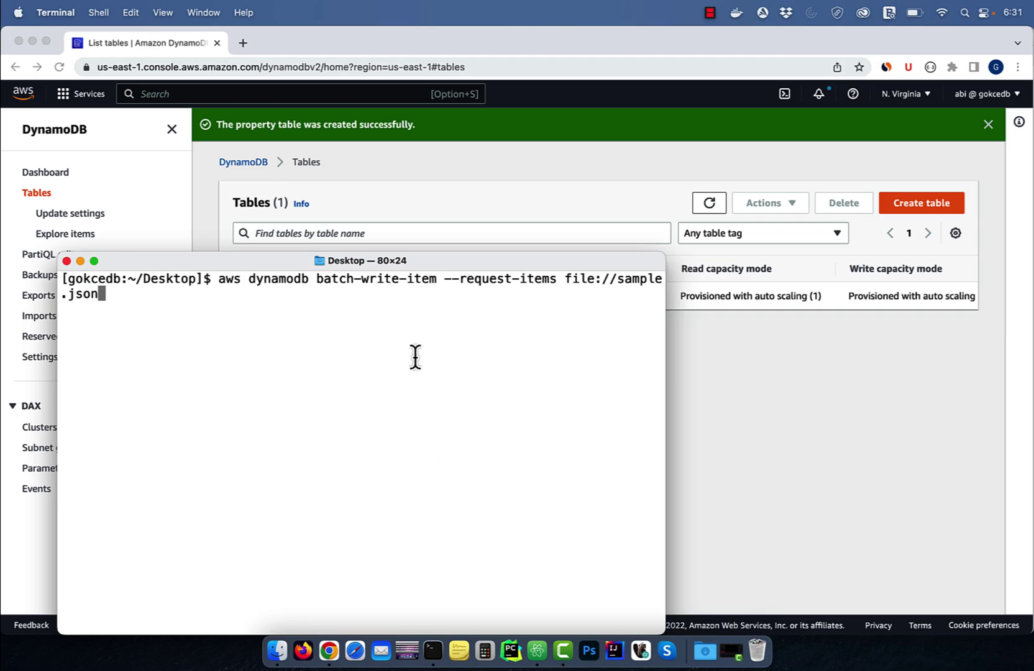
{"action": "key", "text": "Return"}
{"action": "left_click", "coordinate": [693, 368]}
- Browse the property table's 15 items in Explore items and switch to Query mode
{"action": "left_click", "coordinate": [84, 236]}
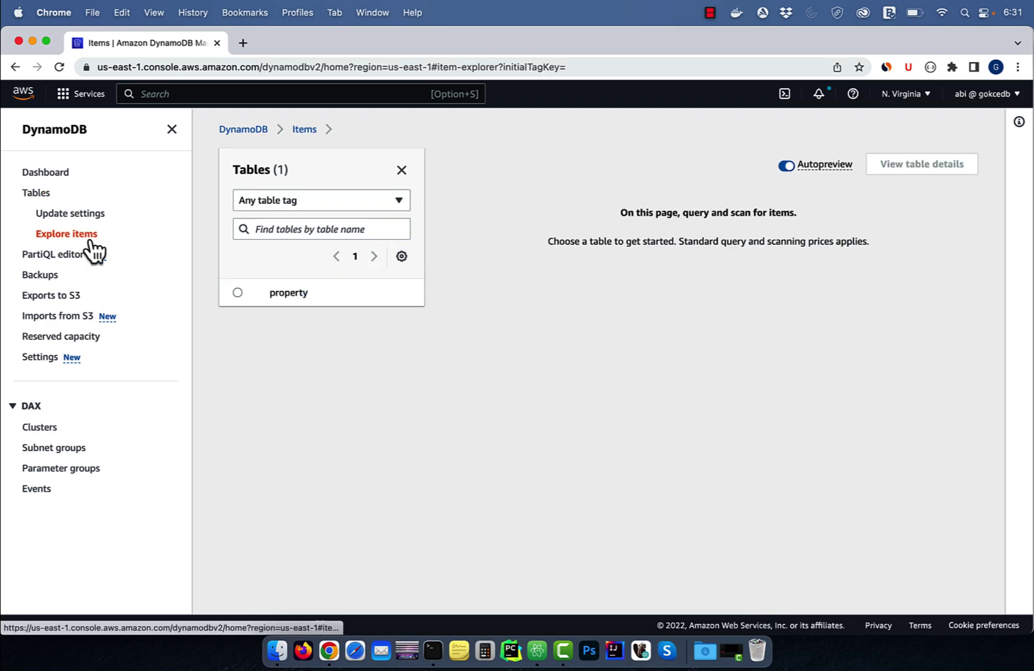
{"action": "left_click", "coordinate": [237, 292]}
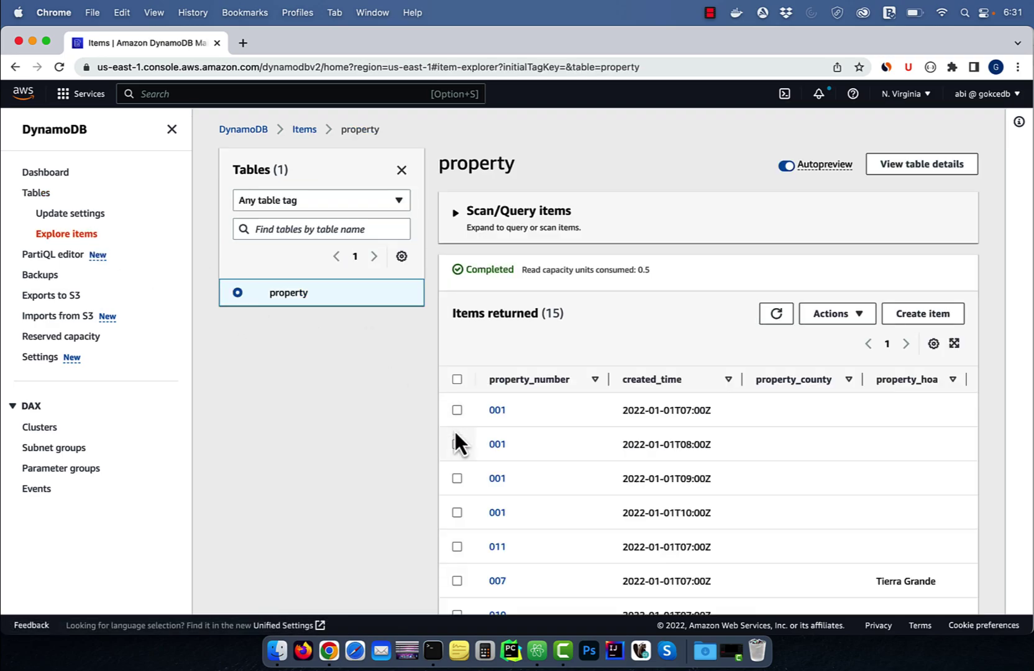
{"action": "scroll", "coordinate": [639, 464], "scroll_direction": "down", "scroll_amount": 2}
{"action": "scroll", "coordinate": [639, 464], "scroll_direction": "down", "scroll_amount": 3}
{"action": "scroll", "coordinate": [639, 464], "scroll_direction": "right", "scroll_amount": 1}
{"action": "scroll", "coordinate": [639, 465], "scroll_direction": "right", "scroll_amount": 3}
{"action": "scroll", "coordinate": [640, 465], "scroll_direction": "right", "scroll_amount": 2}
{"action": "scroll", "coordinate": [639, 464], "scroll_direction": "left", "scroll_amount": 3}
{"action": "scroll", "coordinate": [639, 465], "scroll_direction": "left", "scroll_amount": 3}
{"action": "scroll", "coordinate": [639, 464], "scroll_direction": "up", "scroll_amount": 5}
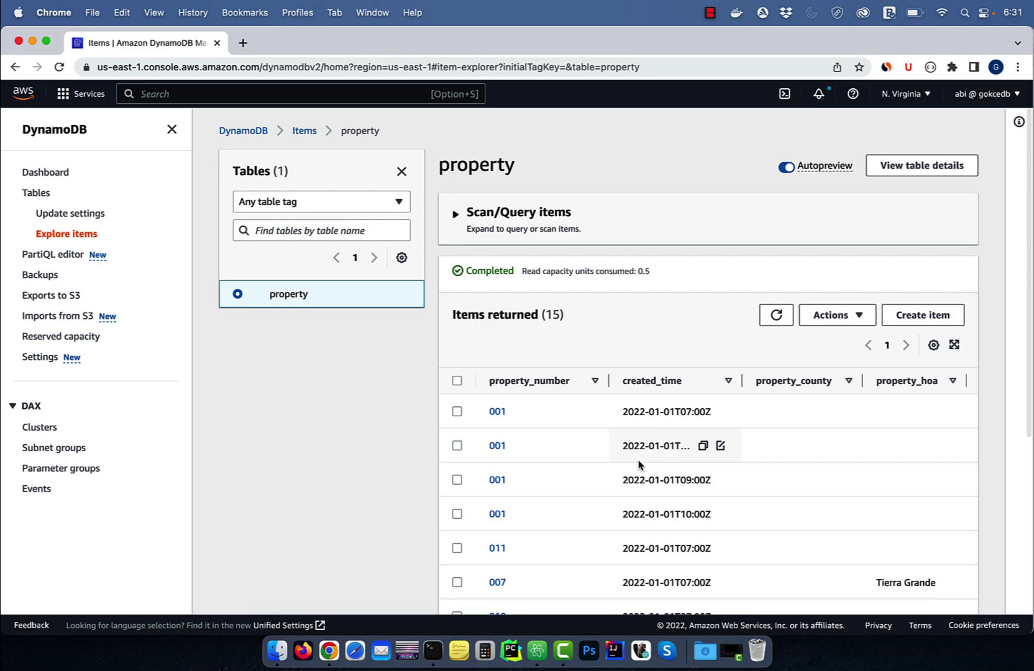
{"action": "left_click", "coordinate": [459, 229]}
{"action": "left_click", "coordinate": [538, 274]}
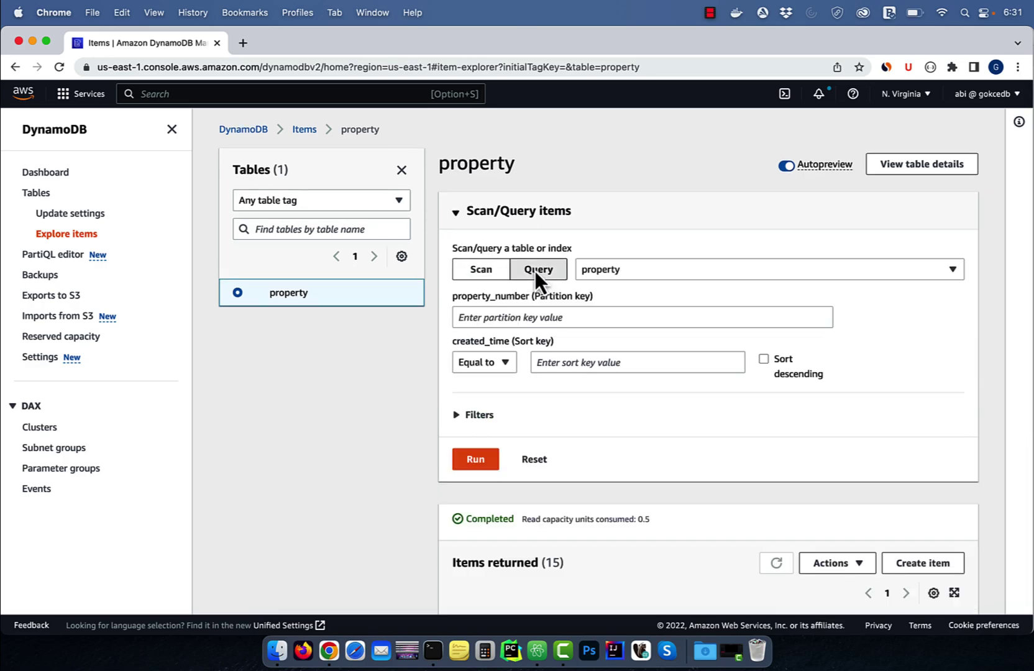
- Query the base property table for property_number 001, returning 4 items
{"action": "left_click", "coordinate": [609, 274]}
{"action": "left_click", "coordinate": [623, 331]}
{"action": "left_click", "coordinate": [500, 317]}
{"action": "type", "text": "001"}
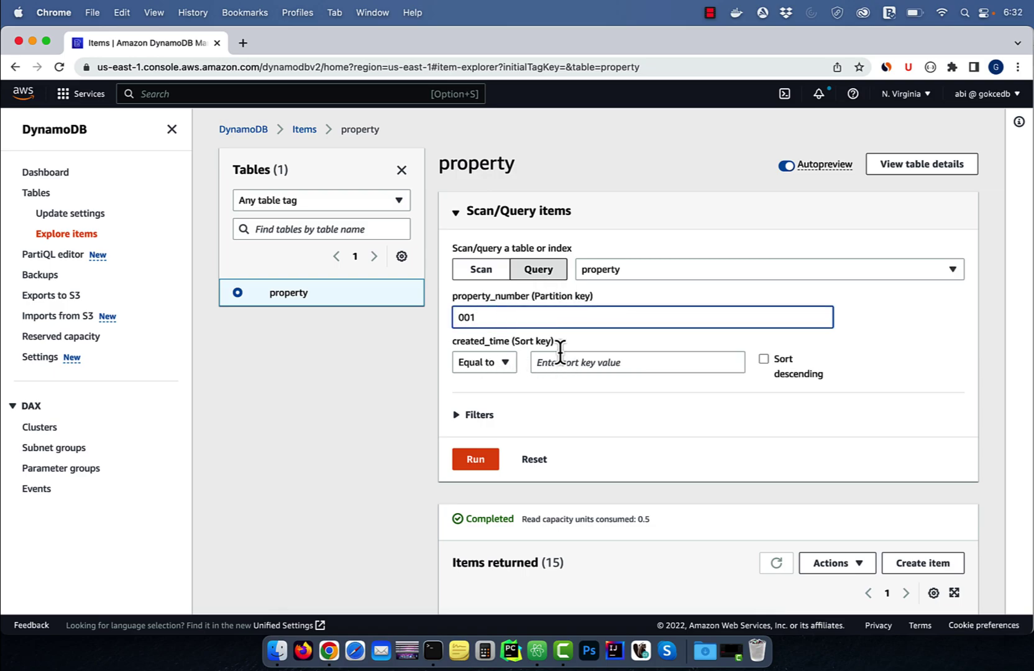
{"action": "left_click", "coordinate": [475, 460]}
{"action": "scroll", "coordinate": [394, 456], "scroll_direction": "down", "scroll_amount": 5}
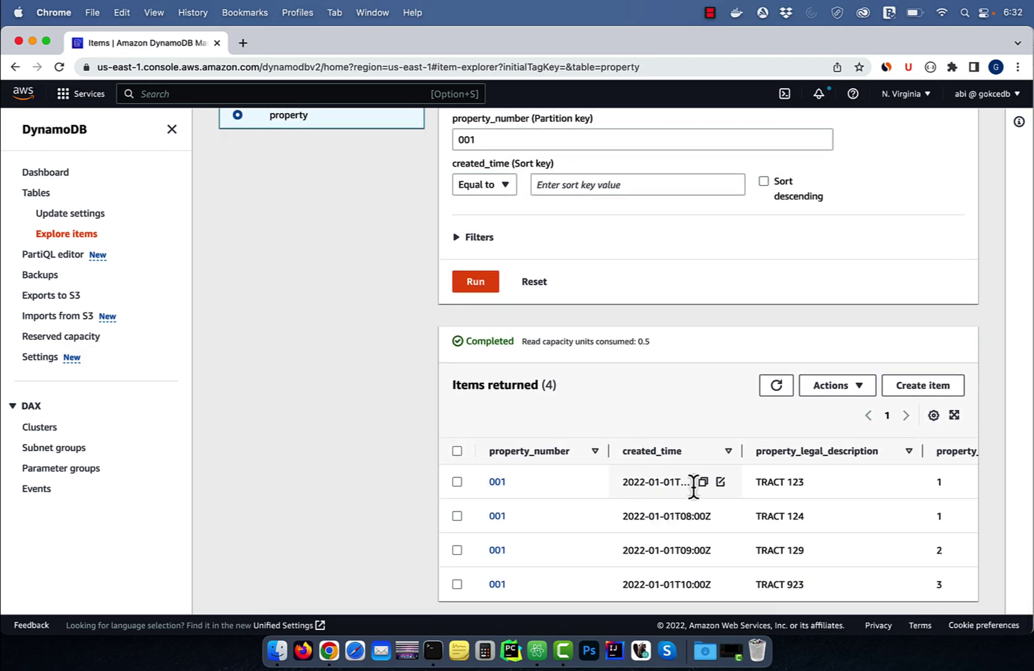
- Narrow the query with sort key 2022-01-01T07:00Z to a single item
{"action": "left_click", "coordinate": [703, 483]}
{"action": "scroll", "coordinate": [639, 364], "scroll_direction": "up", "scroll_amount": 3}
{"action": "left_click", "coordinate": [623, 277]}
{"action": "type", "text": "2022-01-01T07:00Z"}
{"action": "left_click", "coordinate": [475, 384]}
{"action": "scroll", "coordinate": [405, 417], "scroll_direction": "up", "scroll_amount": 1}
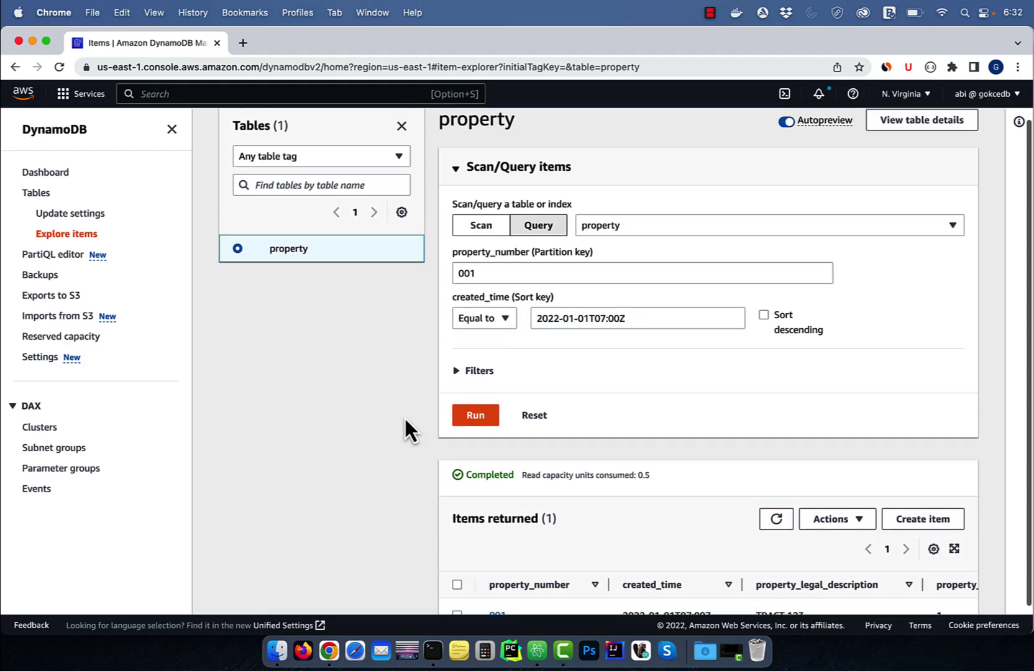
- Query property_state-local-index for property 001 and state NY, returning TRACT 123 and 124
{"action": "left_click", "coordinate": [682, 228]}
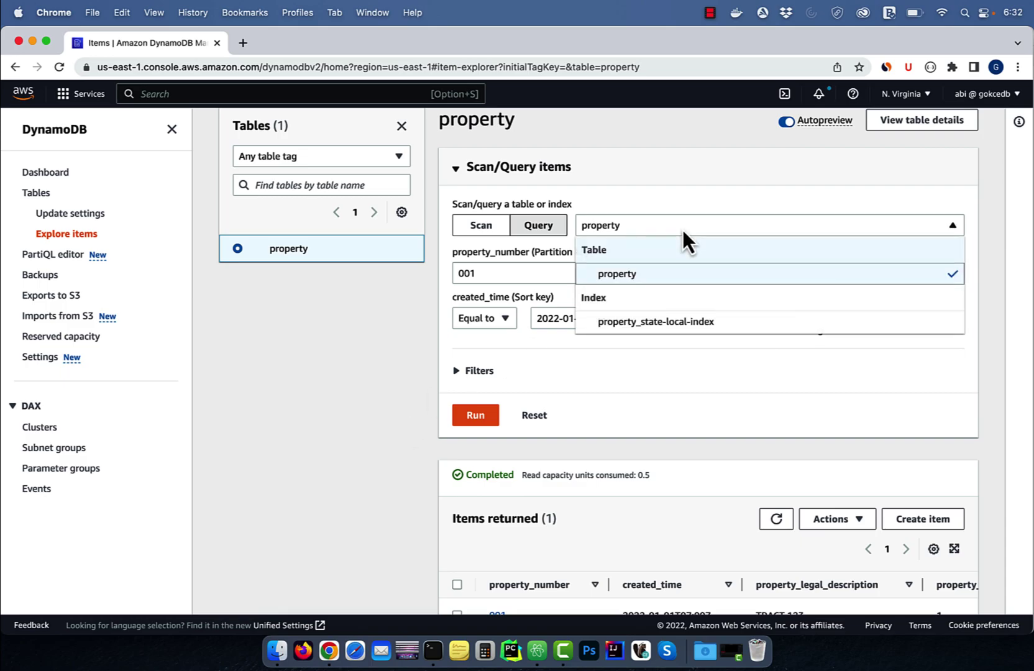
{"action": "left_click", "coordinate": [703, 323]}
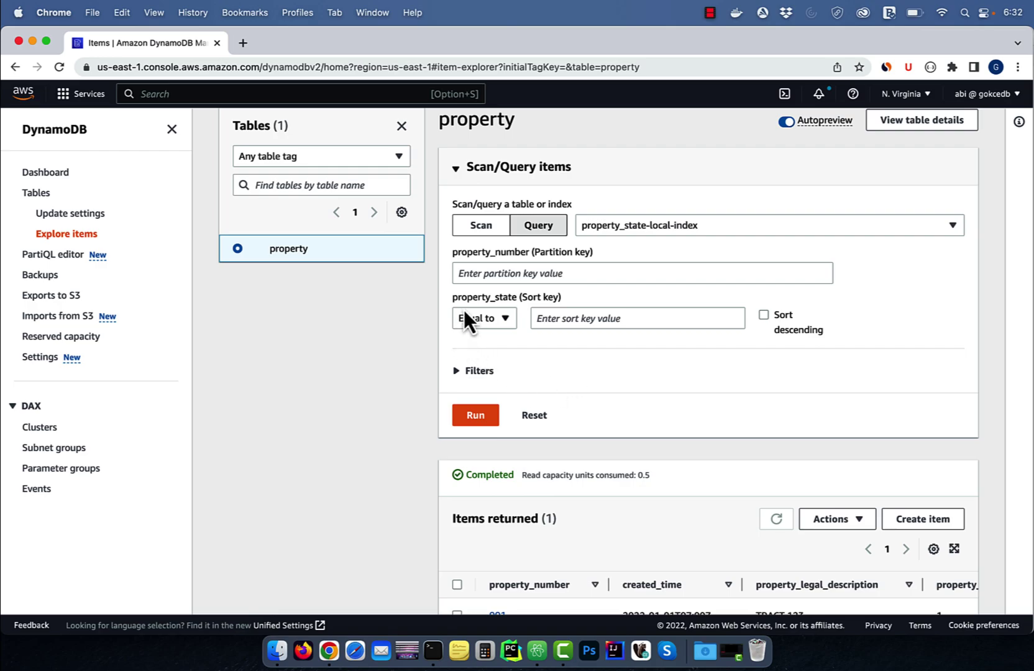
{"action": "left_click", "coordinate": [520, 273]}
{"action": "left_click", "coordinate": [537, 306]}
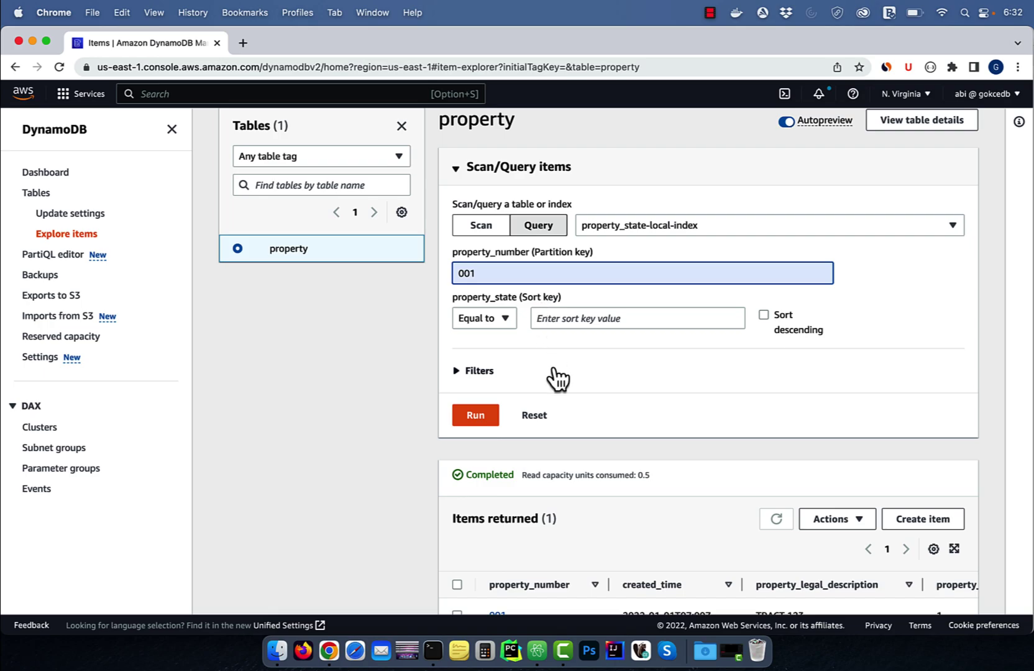
{"action": "left_click", "coordinate": [580, 319]}
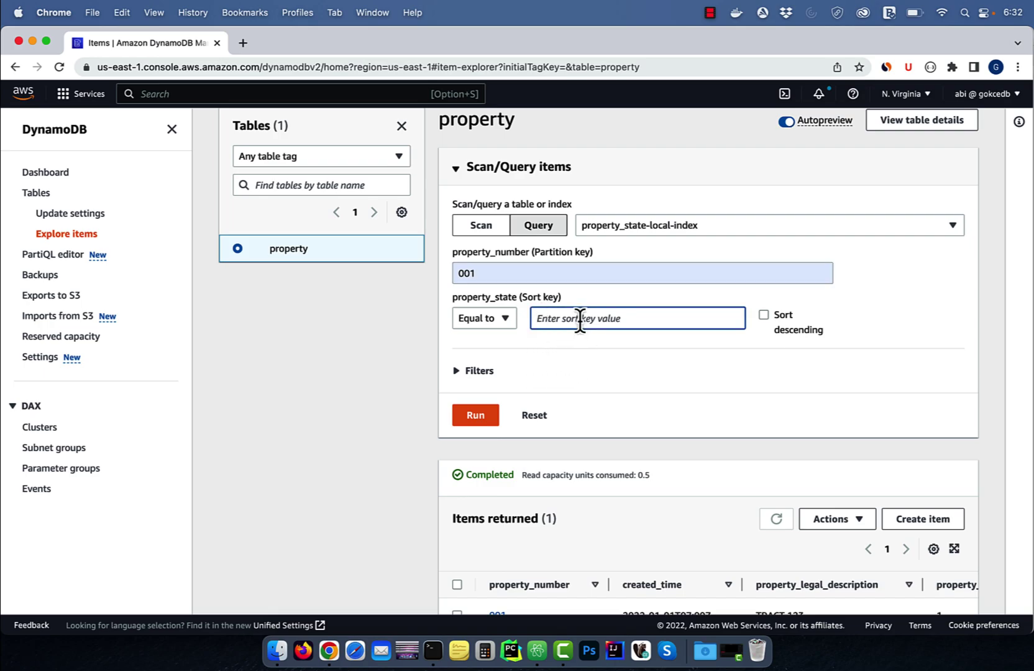
{"action": "type", "text": "NY"}
{"action": "left_click", "coordinate": [476, 416]}
{"action": "scroll", "coordinate": [390, 460], "scroll_direction": "down", "scroll_amount": 2}
{"action": "scroll", "coordinate": [606, 547], "scroll_direction": "right", "scroll_amount": 3}
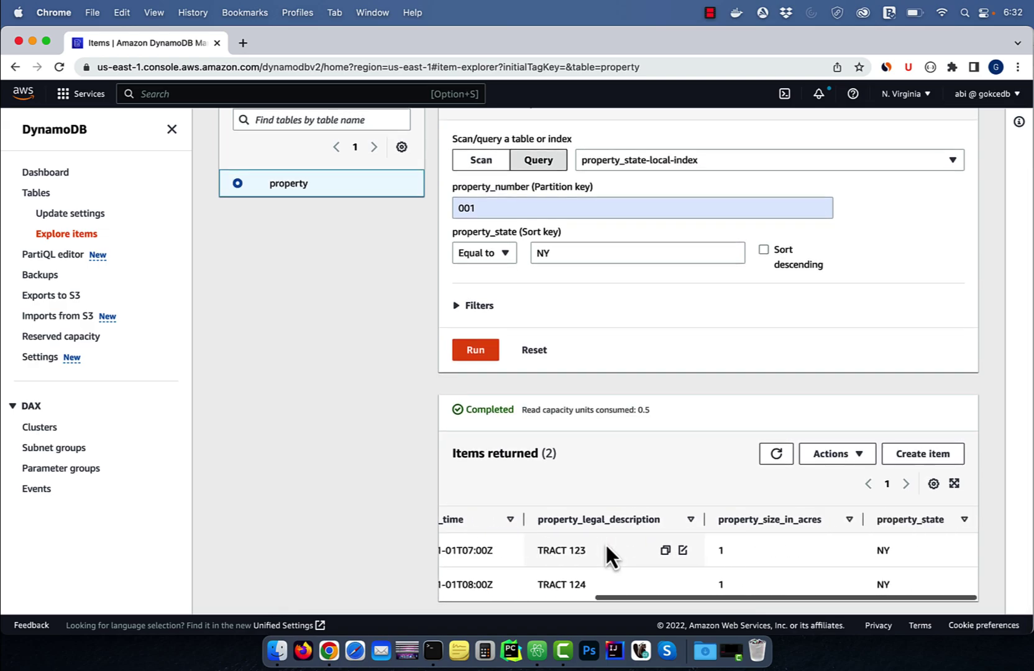
{"action": "scroll", "coordinate": [608, 557], "scroll_direction": "left", "scroll_amount": 3}
{"action": "scroll", "coordinate": [356, 483], "scroll_direction": "up", "scroll_amount": 3}
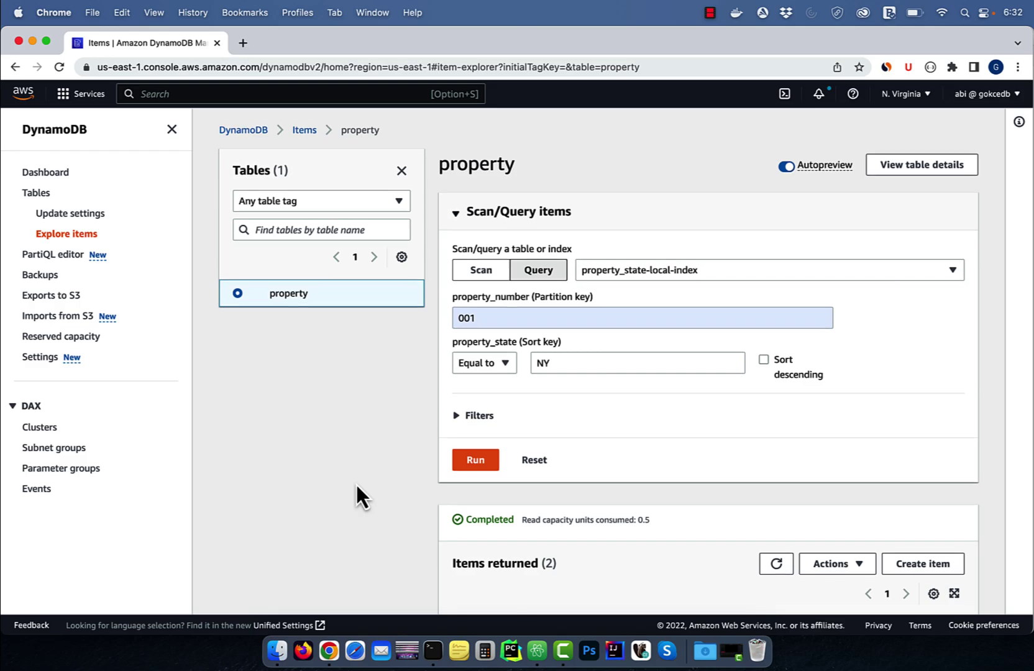
- From the property table's Indexes tab, start a new global secondary index
{"action": "left_click", "coordinate": [94, 220]}
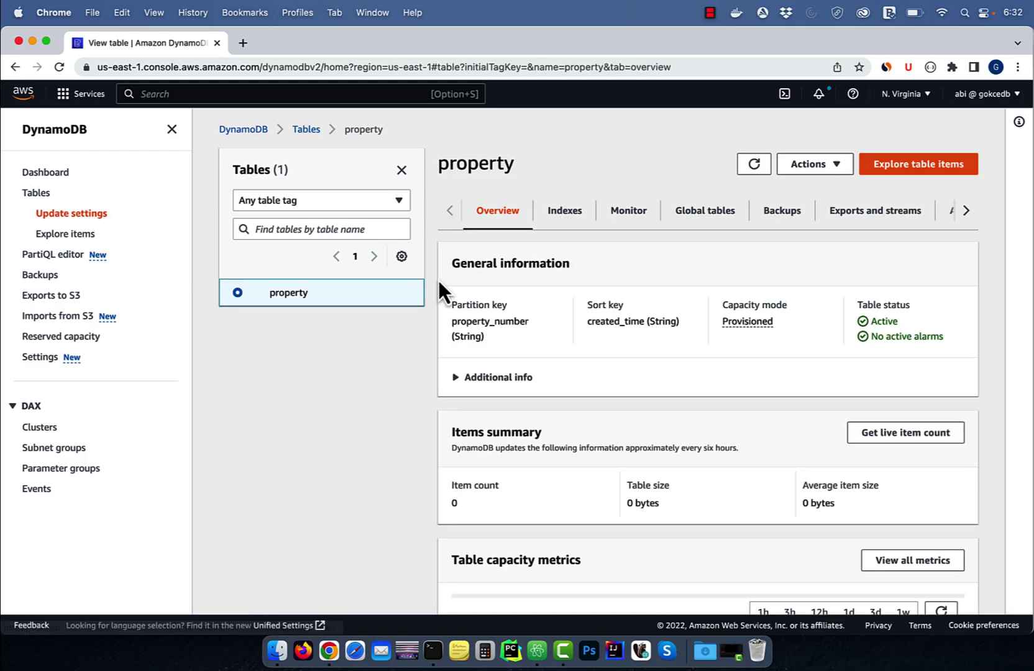
{"action": "left_click", "coordinate": [573, 225]}
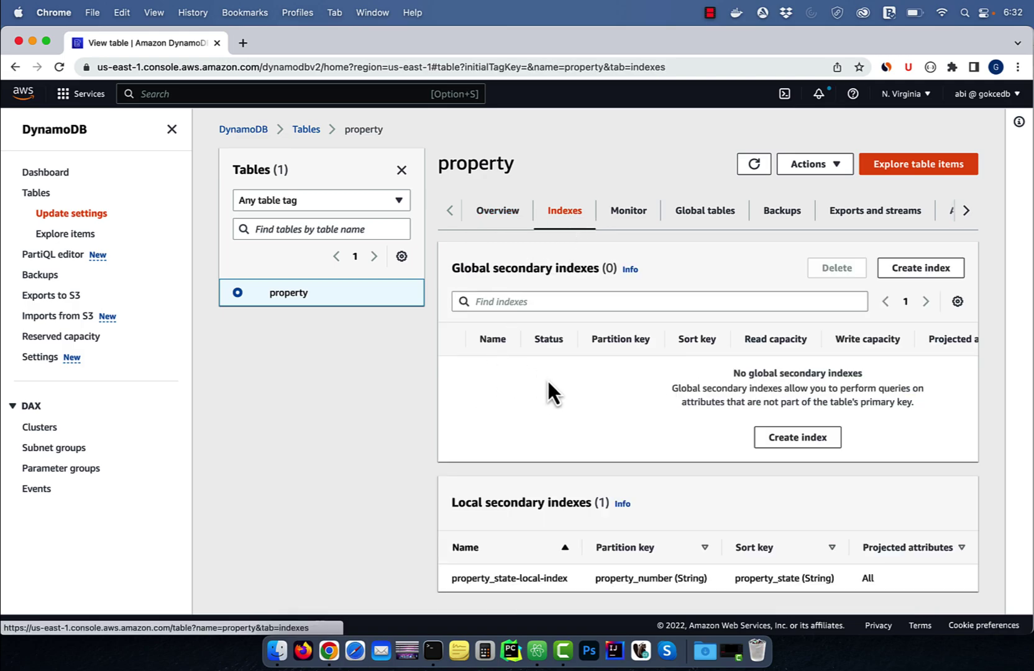
{"action": "left_click", "coordinate": [796, 440]}
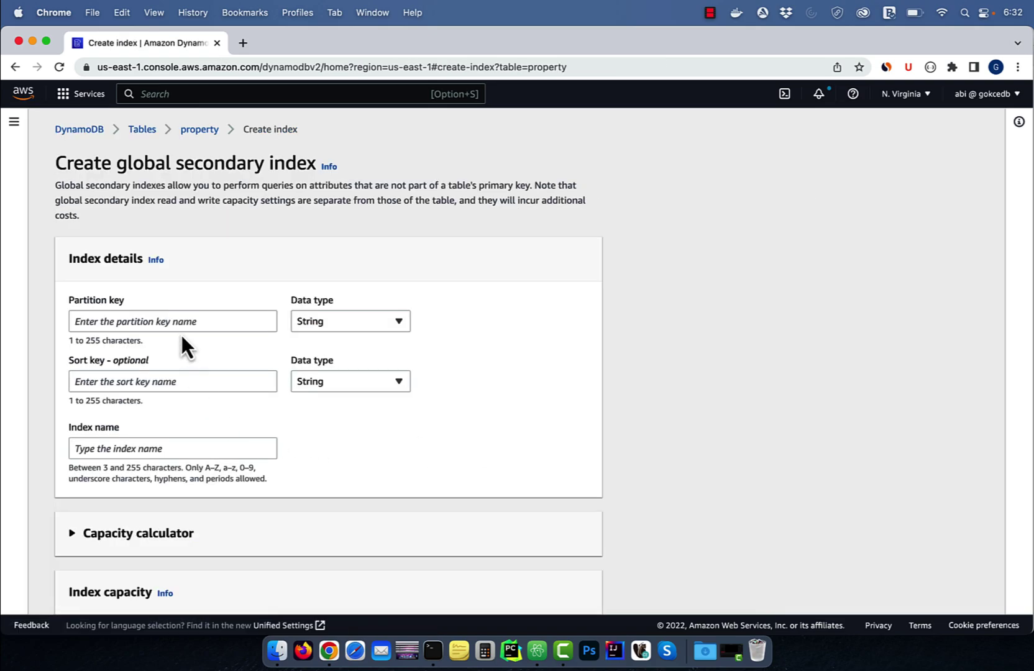
- Set the global index partition key to property_legal_description, copied from sample.json
{"action": "left_click", "coordinate": [538, 651]}
{"action": "double_click", "coordinate": [292, 365]}
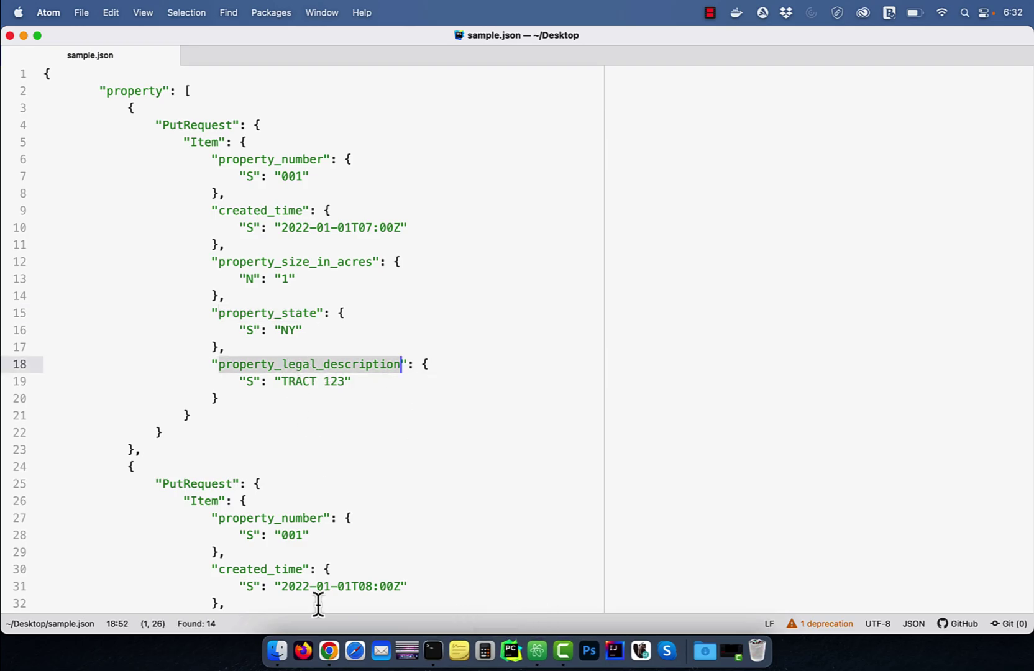
{"action": "left_click", "coordinate": [329, 651]}
{"action": "left_click", "coordinate": [202, 322]}
{"action": "type", "text": "property_legal_description"}
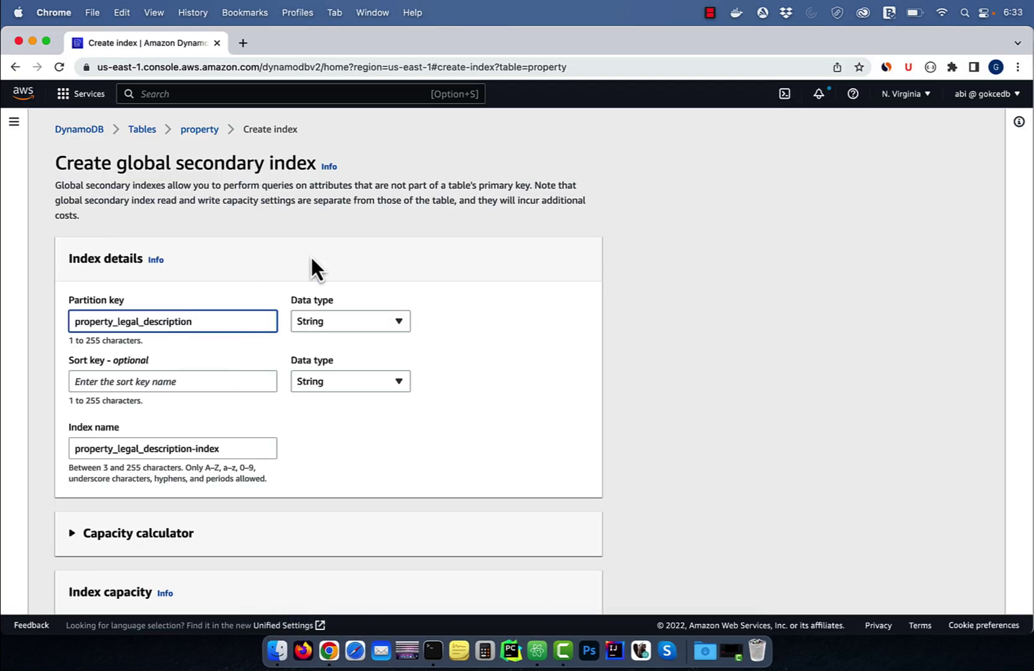
{"action": "scroll", "coordinate": [324, 267], "scroll_direction": "down", "scroll_amount": 1}
- Set the global index sort key to created_time, copied from sample.json
{"action": "left_click", "coordinate": [537, 650]}
{"action": "double_click", "coordinate": [261, 210]}
{"action": "key", "text": "super+c"}
{"action": "left_click", "coordinate": [337, 653]}
{"action": "left_click", "coordinate": [199, 357]}
{"action": "key", "text": "super+v"}
{"action": "scroll", "coordinate": [359, 408], "scroll_direction": "down", "scroll_amount": 5}
{"action": "scroll", "coordinate": [359, 410], "scroll_direction": "down", "scroll_amount": 5}
{"action": "scroll", "coordinate": [359, 410], "scroll_direction": "down", "scroll_amount": 5}
- Create property_legal_description-created_time-index and expand scan/query options in Explore items
{"action": "left_click", "coordinate": [558, 590]}
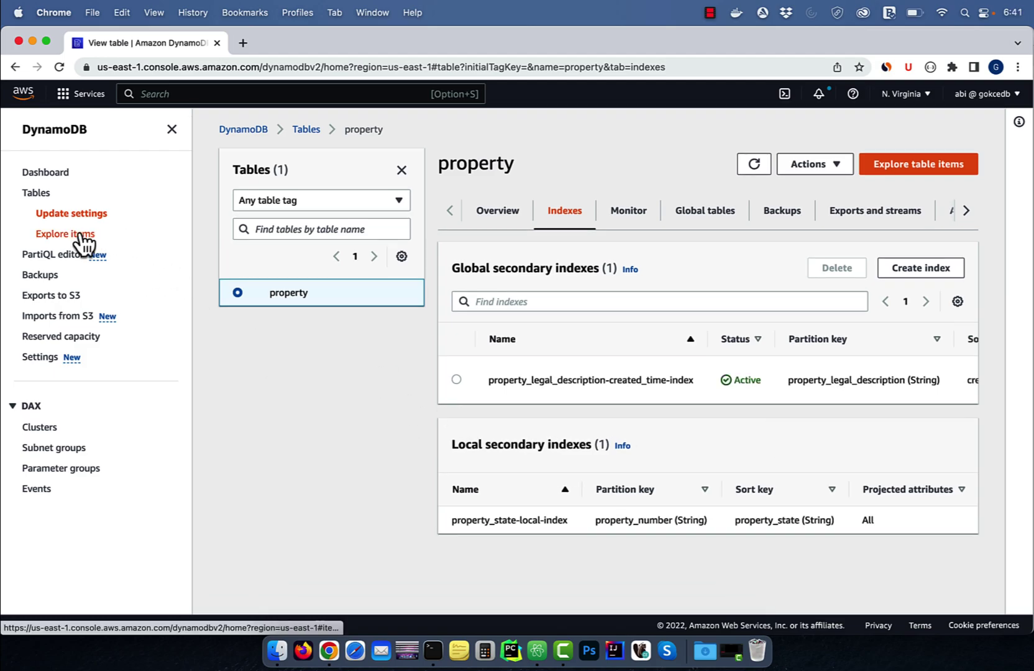
{"action": "left_click", "coordinate": [65, 234]}
{"action": "left_click", "coordinate": [456, 214]}
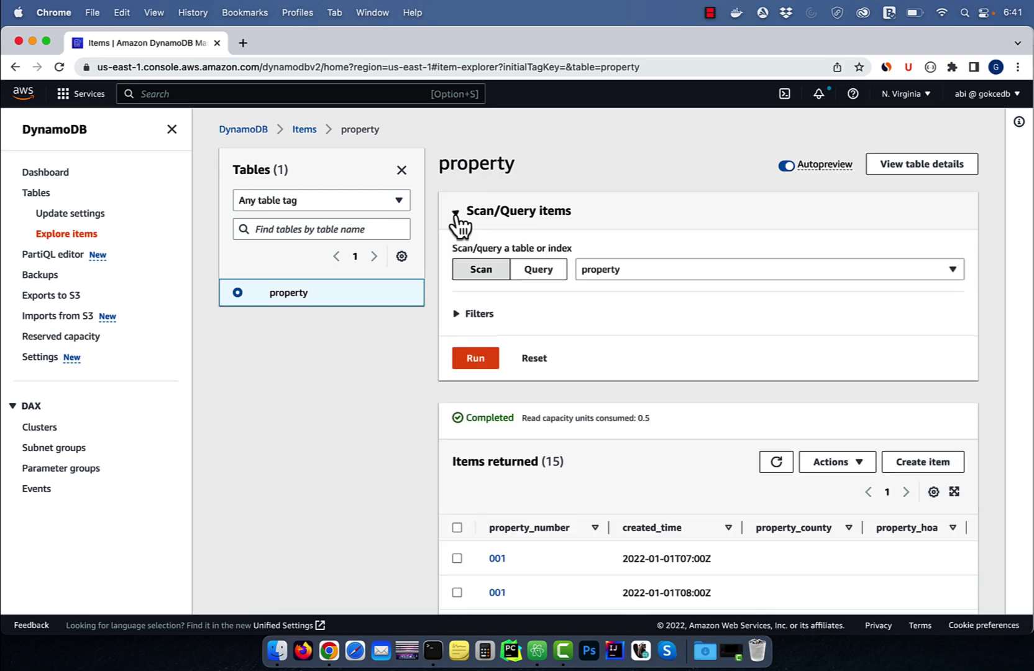
- Query property_legal_description-created_time-index for TRACT 123, returning one item in NY
{"action": "left_click", "coordinate": [547, 273]}
{"action": "left_click", "coordinate": [646, 274]}
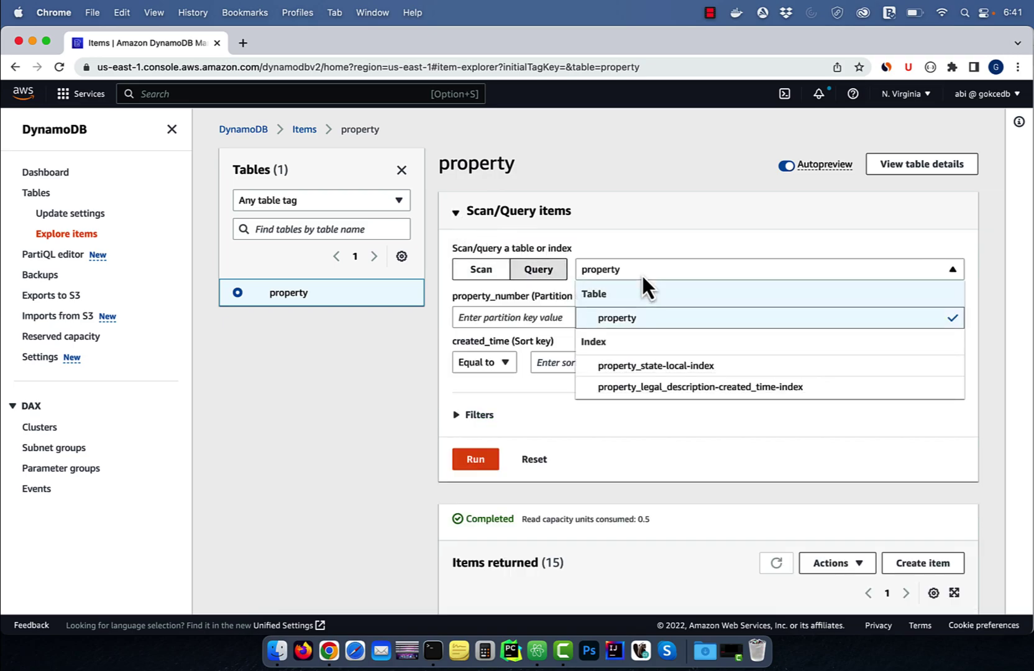
{"action": "left_click", "coordinate": [669, 388]}
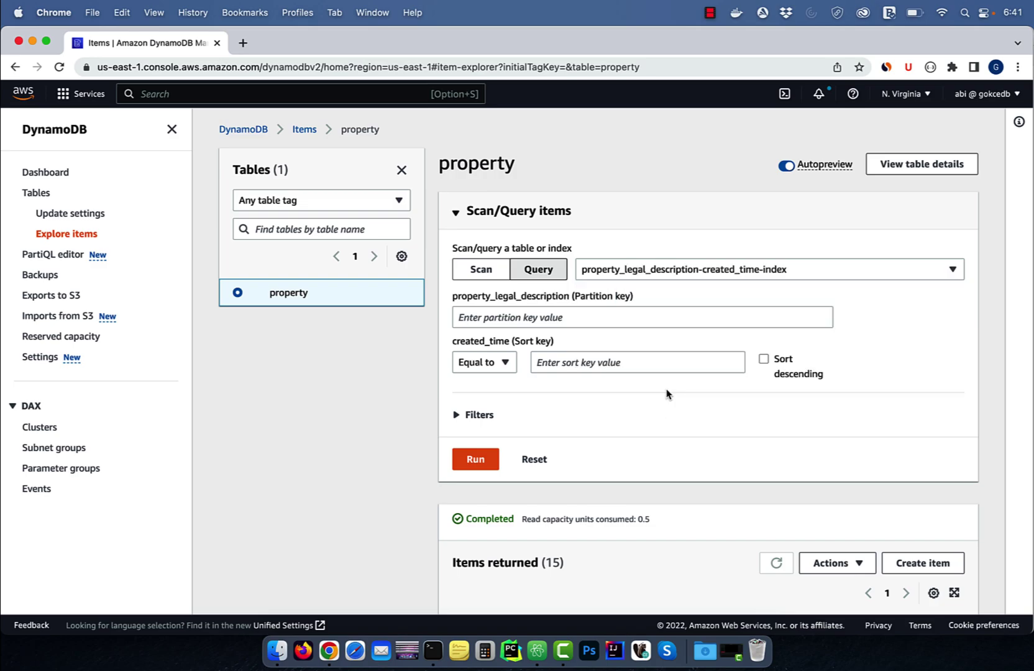
{"action": "scroll", "coordinate": [667, 394], "scroll_direction": "down", "scroll_amount": 1}
{"action": "left_click", "coordinate": [579, 289]}
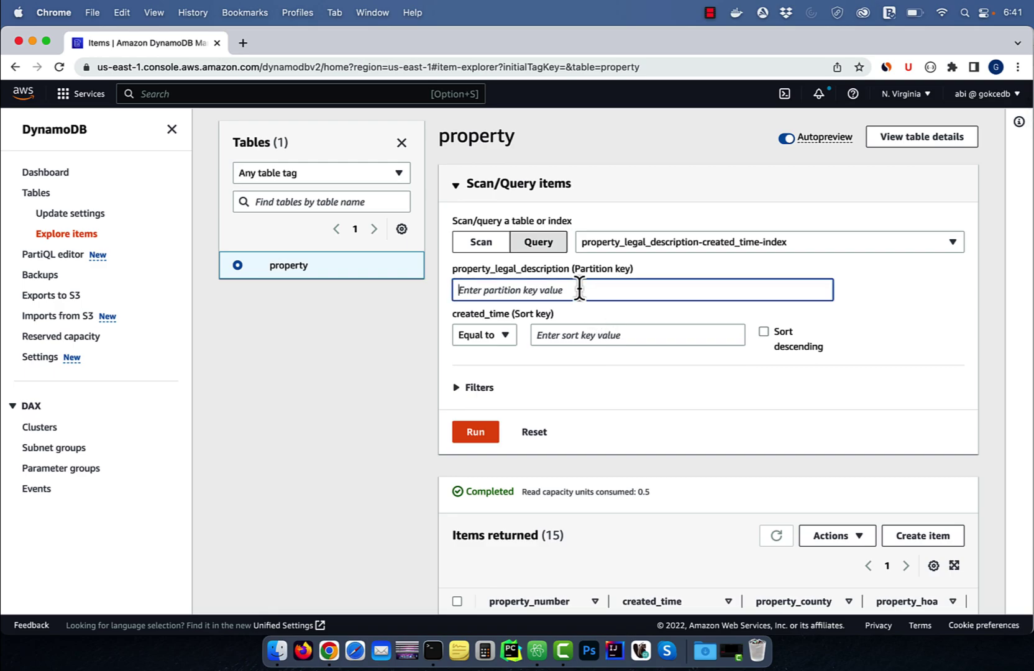
{"action": "type", "text": "TRACT 123"}
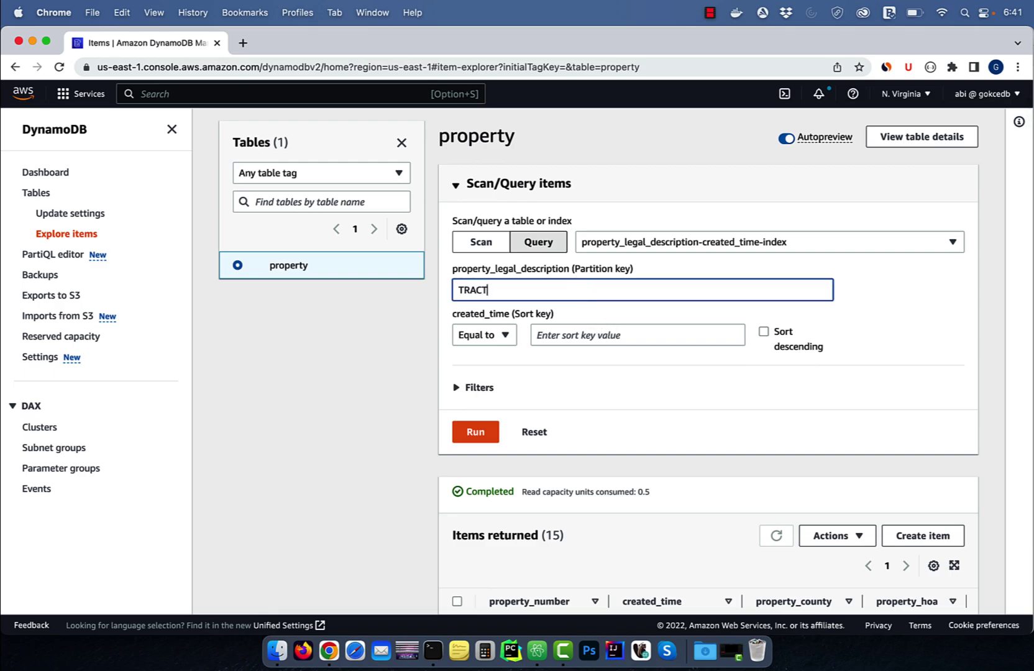
{"action": "left_click", "coordinate": [475, 432]}
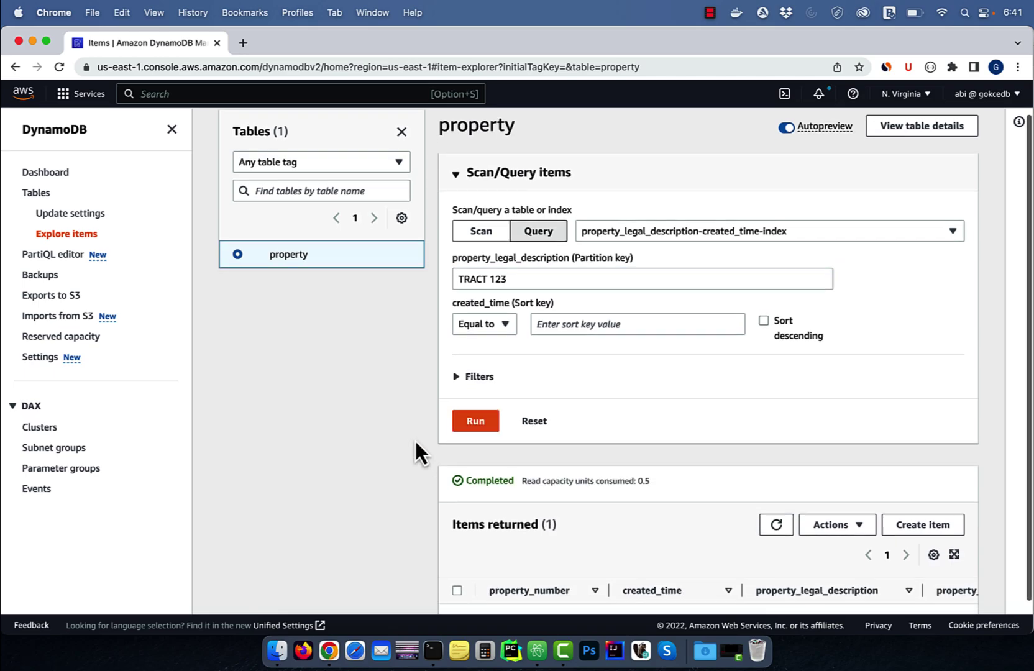
{"action": "scroll", "coordinate": [416, 442], "scroll_direction": "down", "scroll_amount": 1}
{"action": "scroll", "coordinate": [614, 550], "scroll_direction": "right", "scroll_amount": 5}
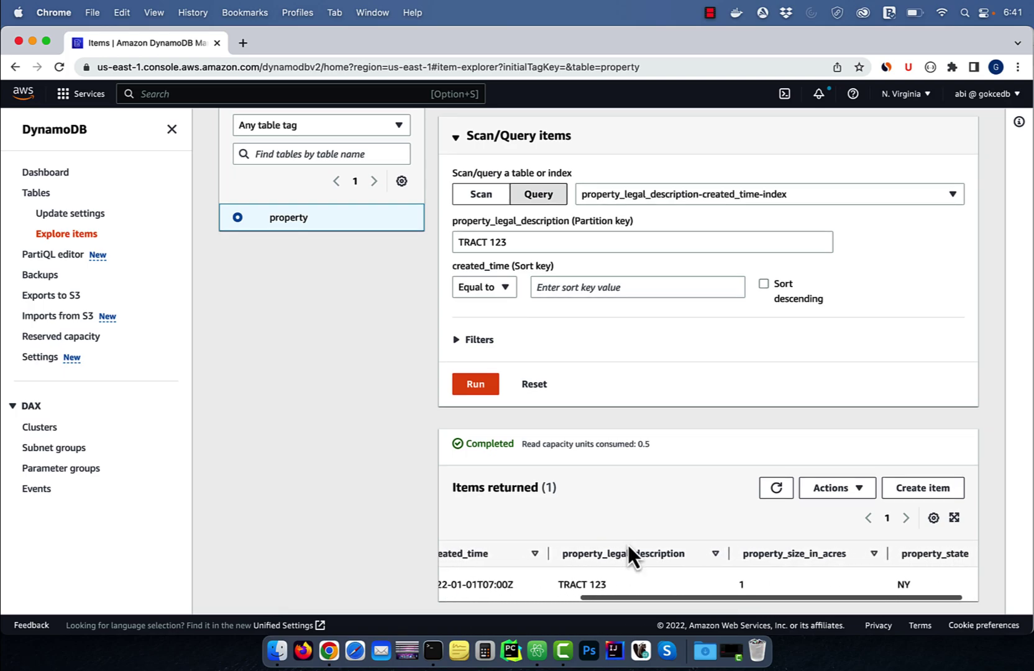